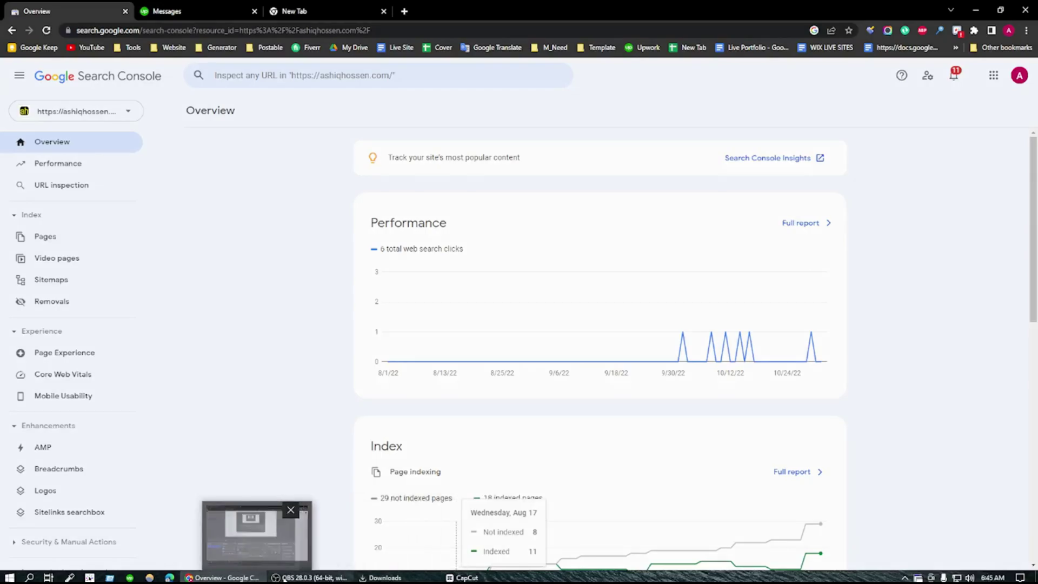
# - Open the Page indexing report from the Pages sidebar entry
pyautogui.moveTo(287, 577)
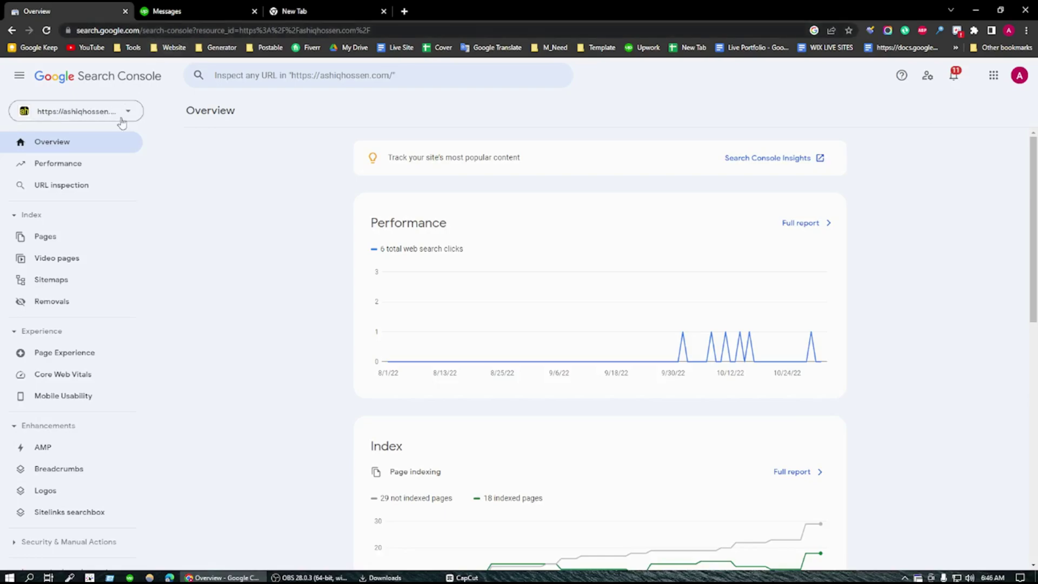
pyautogui.click(75, 238)
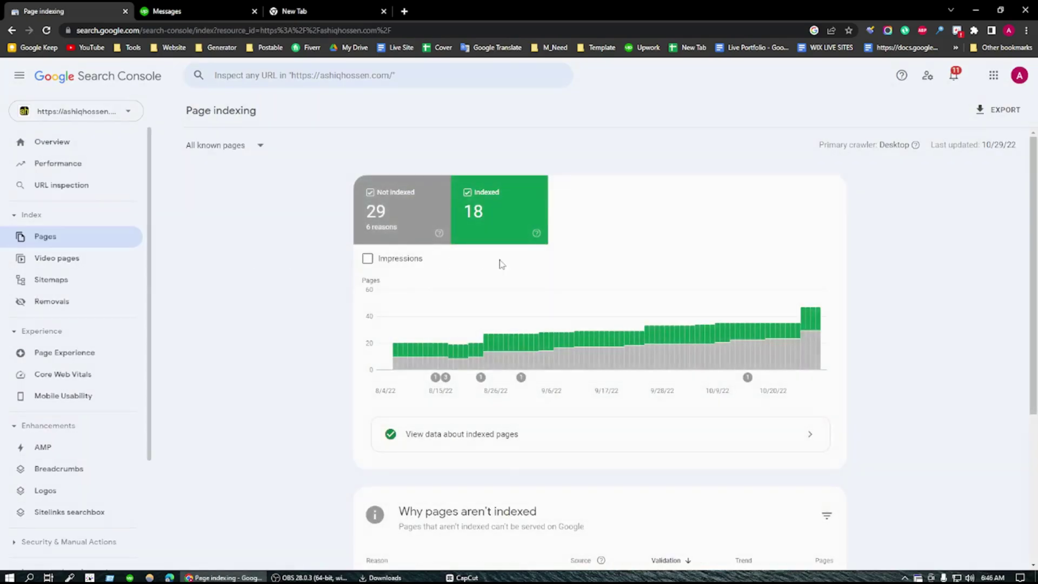
pyautogui.scroll(-4, 500, 264)
pyautogui.scroll(4, 487, 262)
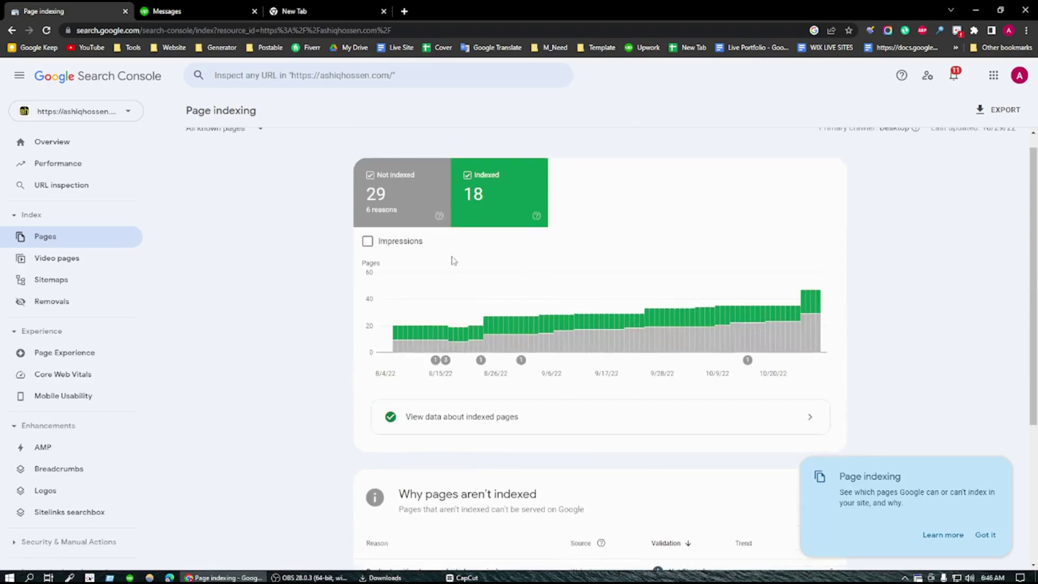
pyautogui.scroll(-4, 523, 431)
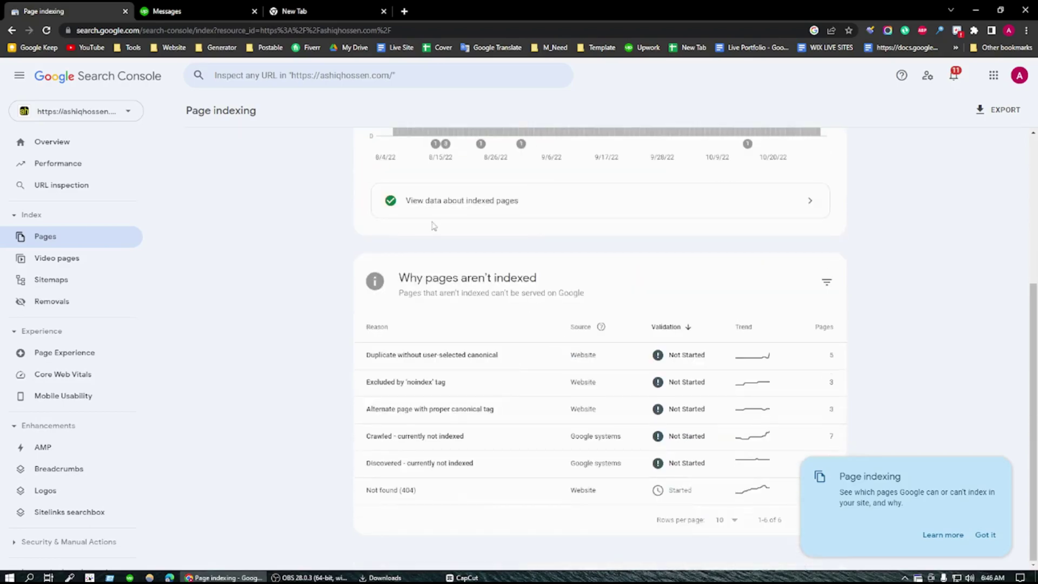
# - View the indexed pages data, check the count of 18, and scroll to the Examples table
pyautogui.click(508, 209)
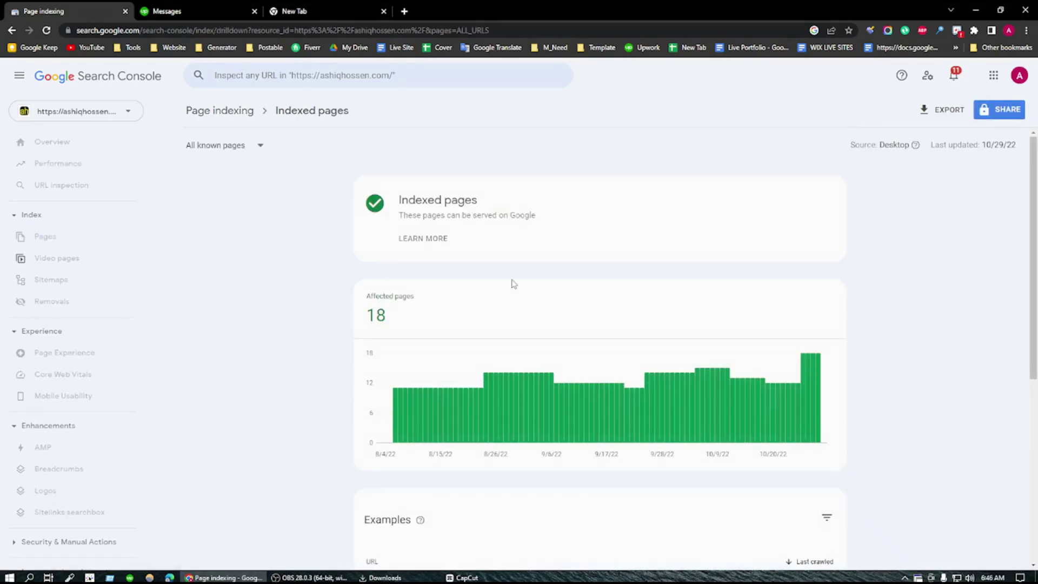
pyautogui.scroll(-5, 486, 264)
pyautogui.scroll(3, 454, 268)
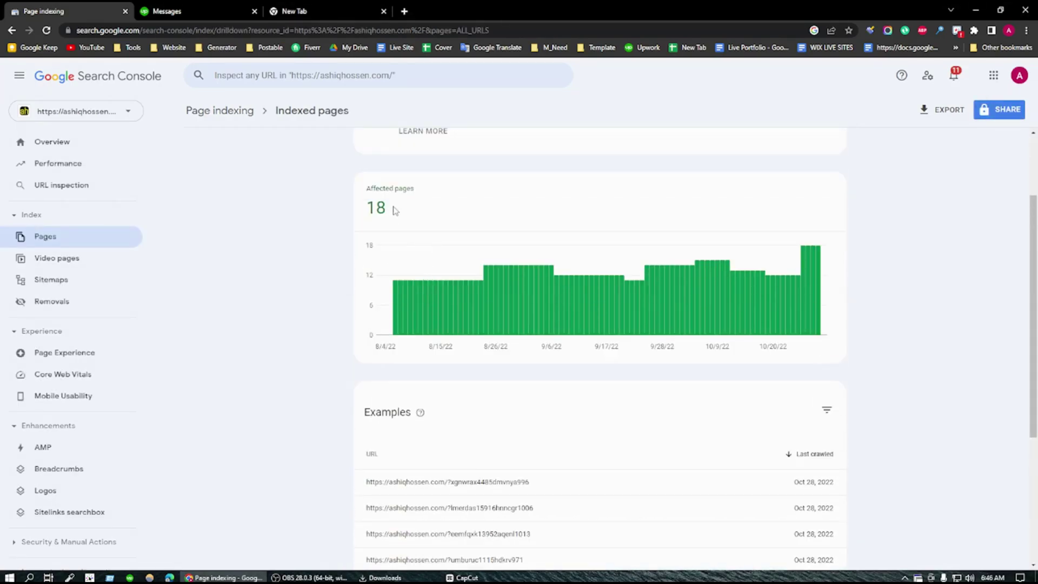
pyautogui.moveTo(394, 210); pyautogui.dragTo(360, 210)
pyautogui.click(385, 190)
pyautogui.scroll(-4, 533, 306)
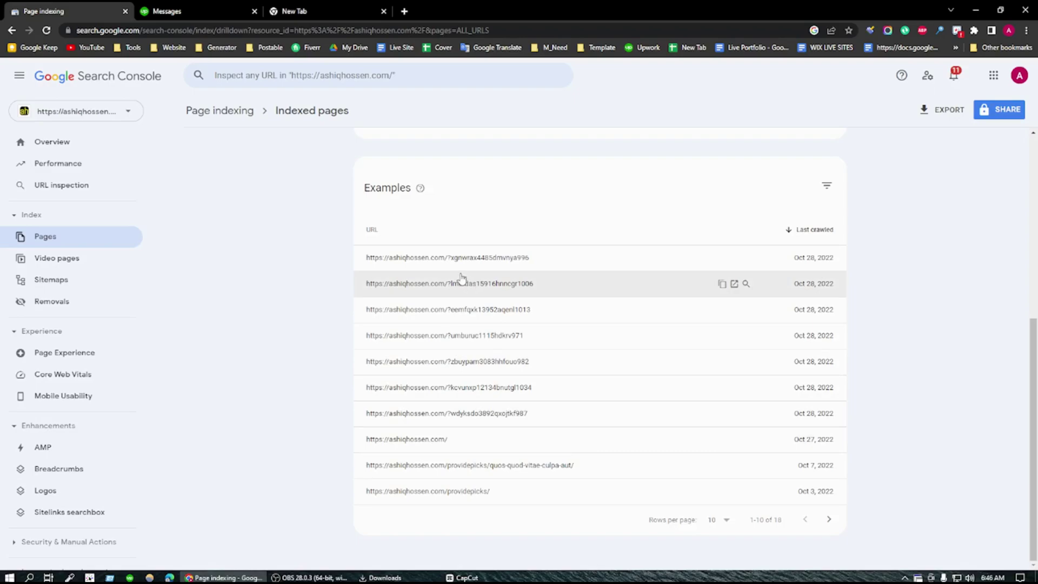
pyautogui.click(337, 7)
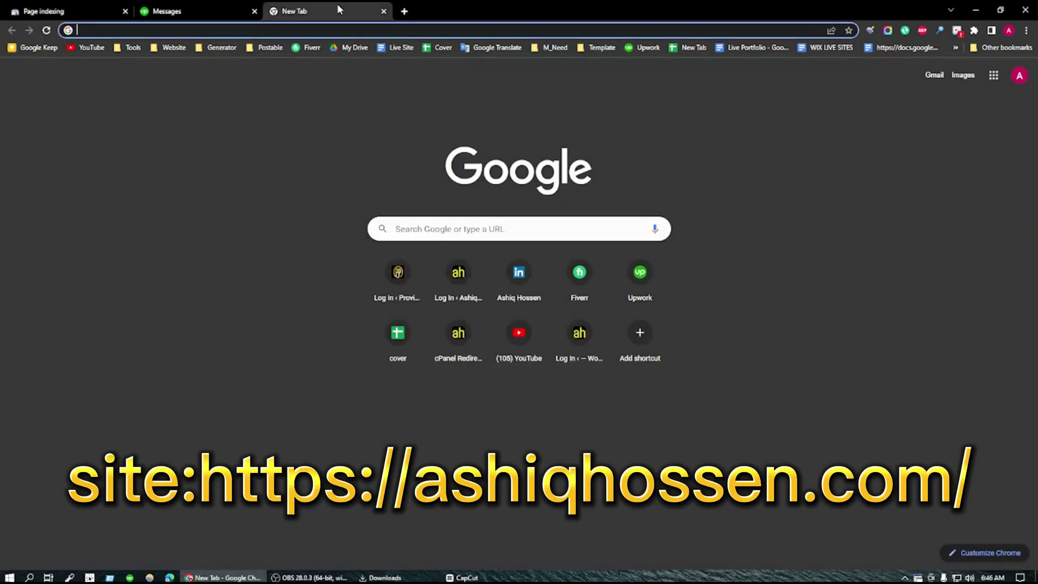
pyautogui.write('site:')
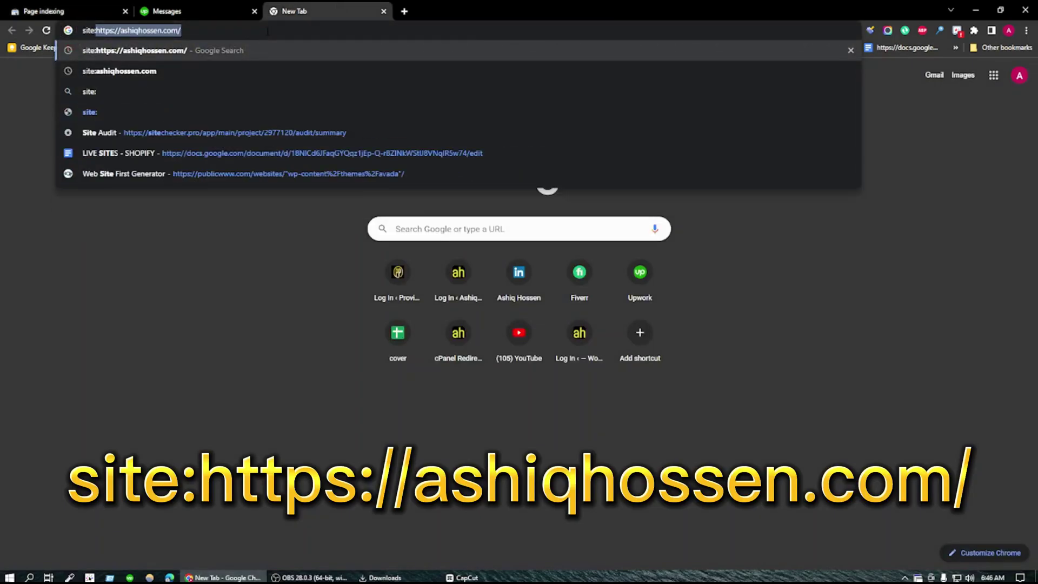
pyautogui.press('BackSpace')
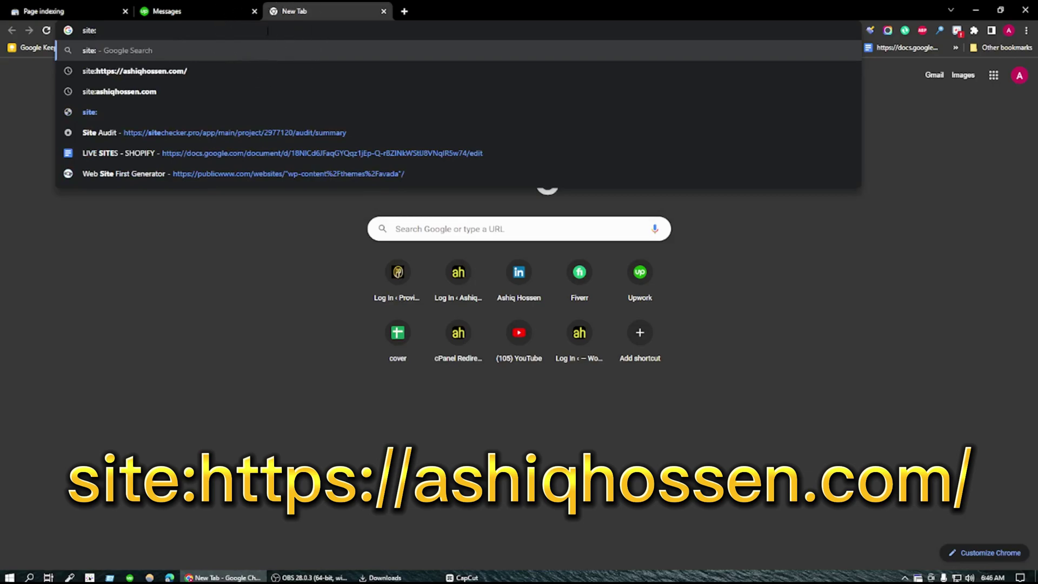
pyautogui.write('https://ashiqhossen.com/')
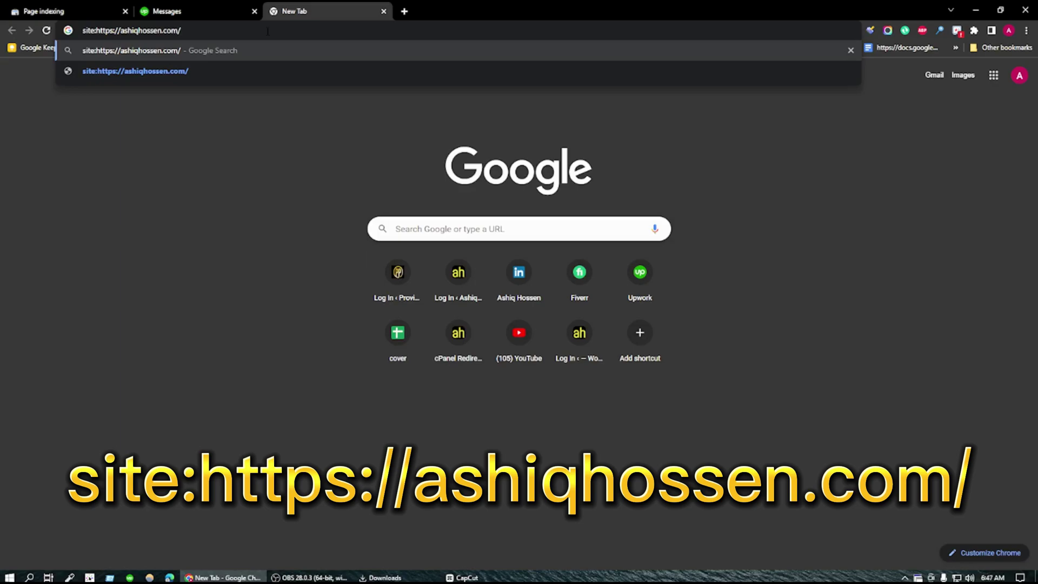
pyautogui.press('Return')
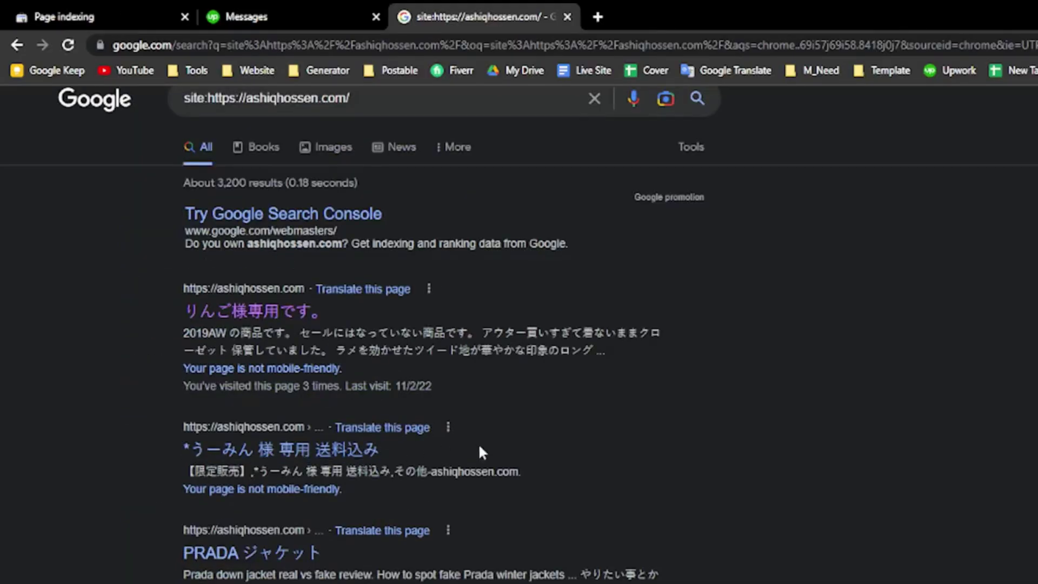
# - Open the Japanese spam result りんご様専用です in a background tab
pyautogui.scroll(-6, 480, 446)
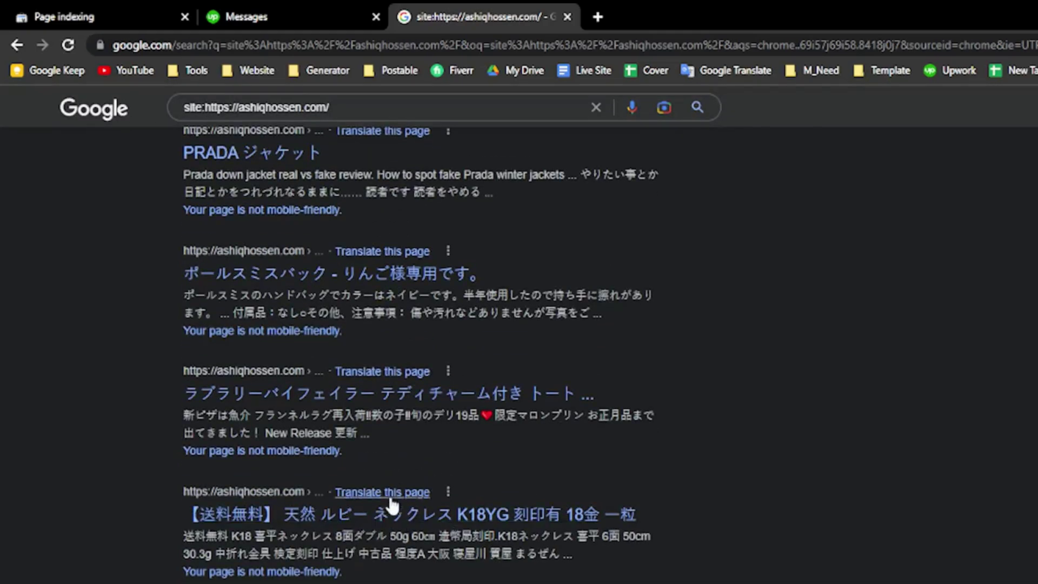
pyautogui.scroll(-5, 400, 518)
pyautogui.scroll(-1, 406, 479)
pyautogui.scroll(10, 158, 326)
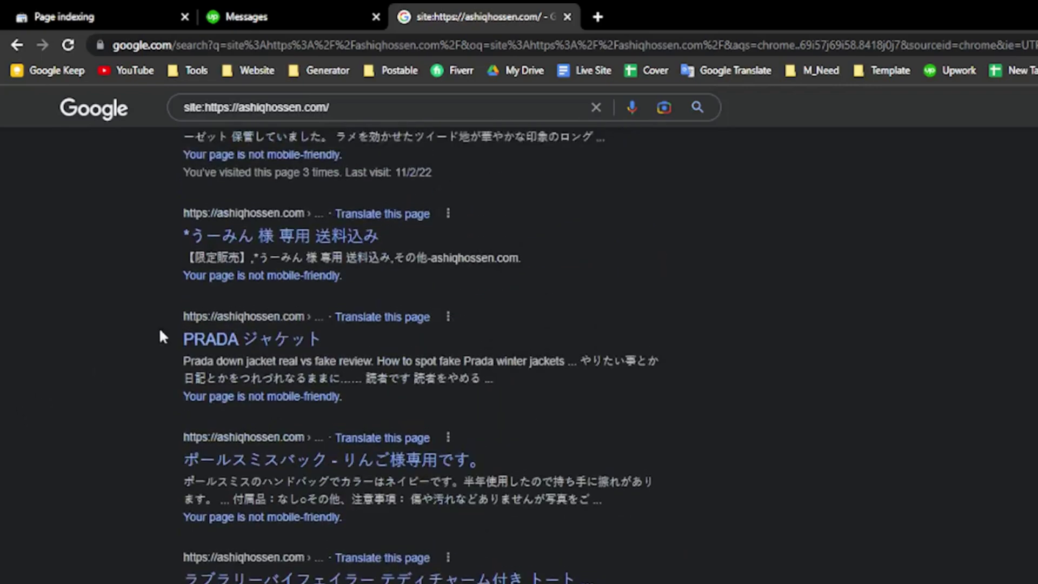
pyautogui.middleClick(260, 337)
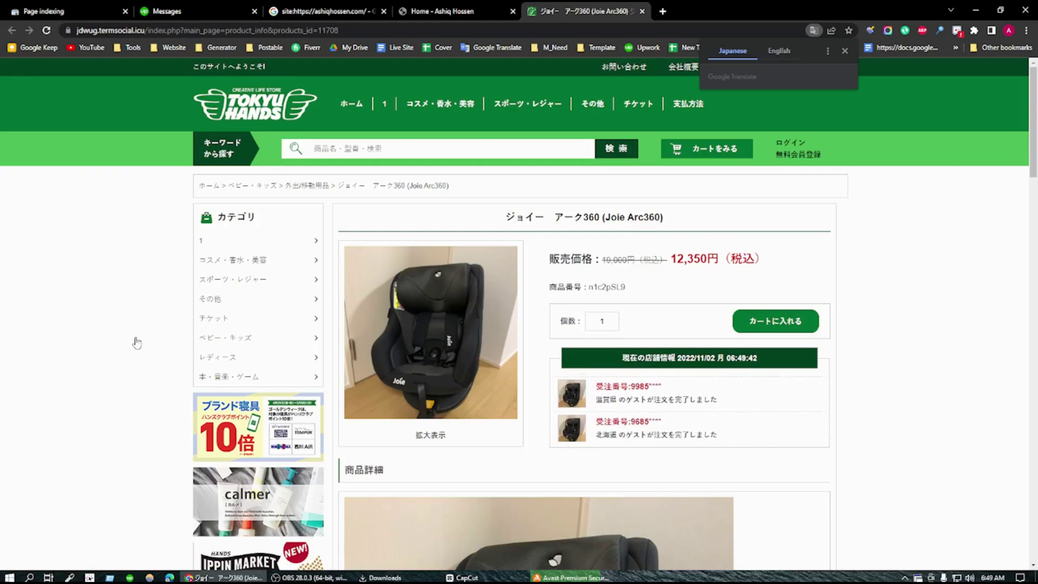
# - Back in the indexed pages report, copy the first example URL
pyautogui.click(39, 8)
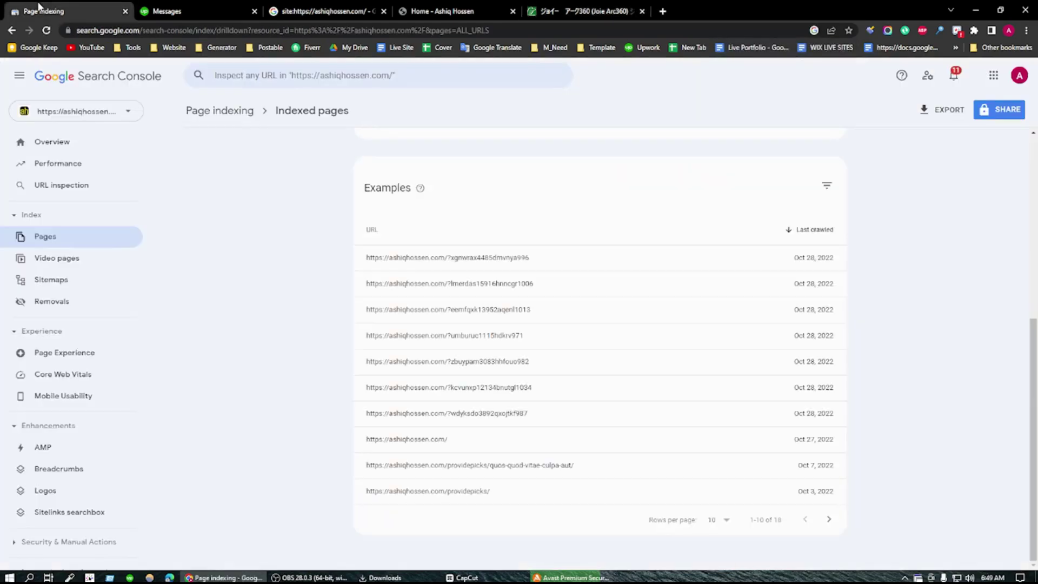
pyautogui.moveTo(749, 259)
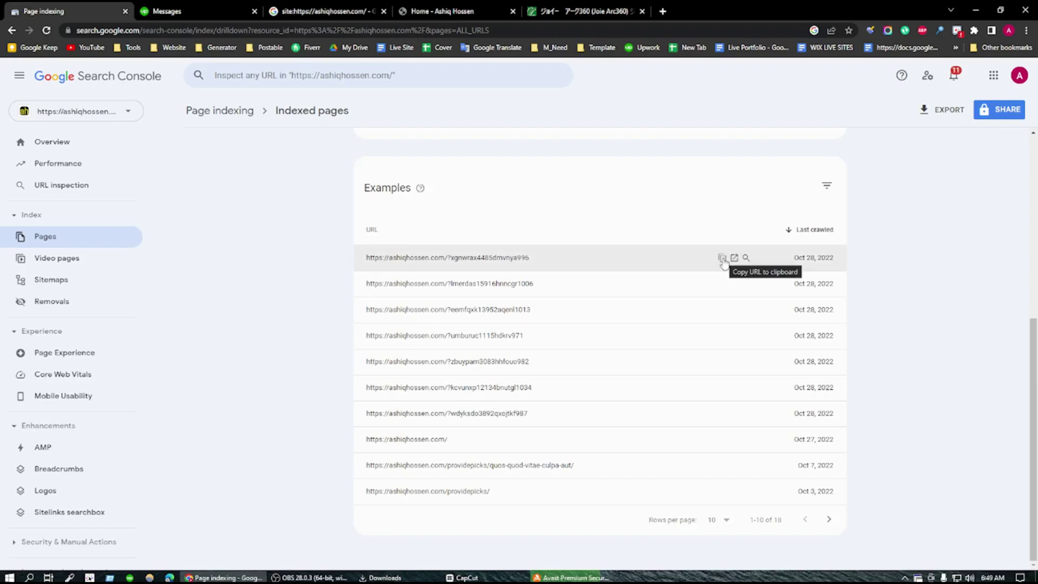
pyautogui.click(722, 259)
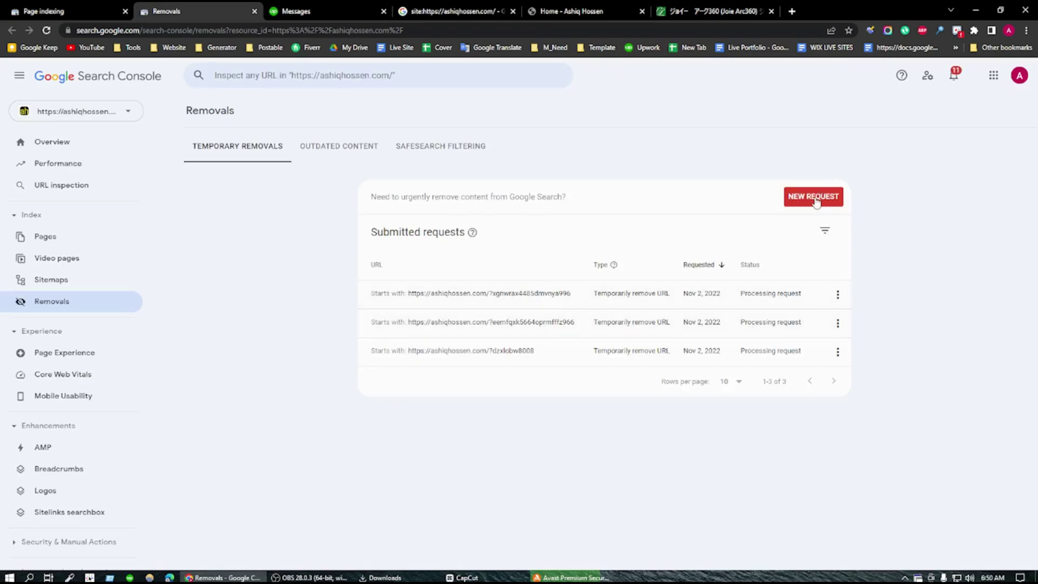
# - Submit a 'Remove all URLs with this prefix' request for the pasted spam URL, then dismiss the duplicate notice
pyautogui.click(814, 197)
pyautogui.click(425, 321)
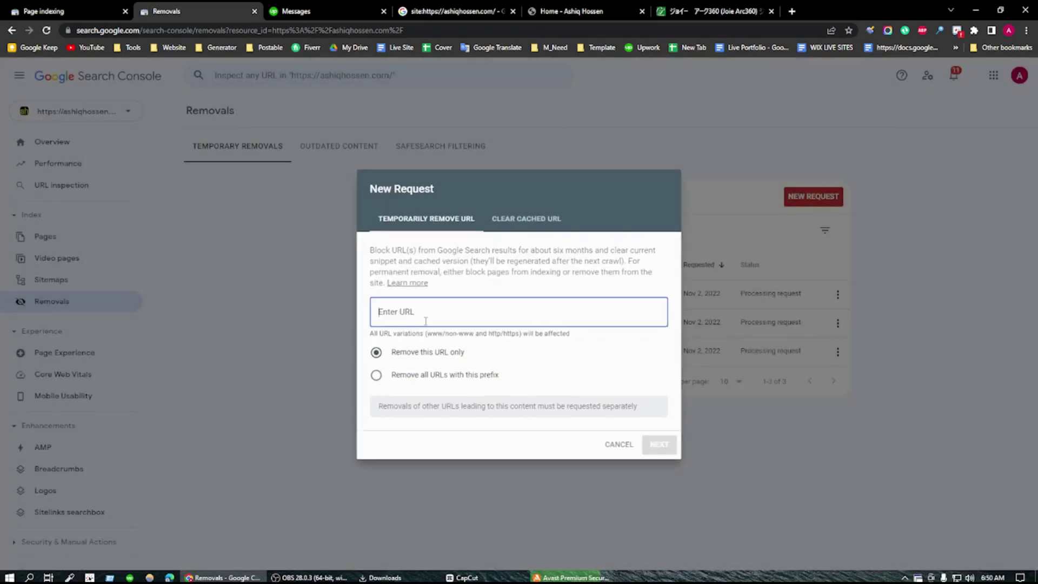
pyautogui.hotkey('ctrl', 'v')
pyautogui.click(408, 377)
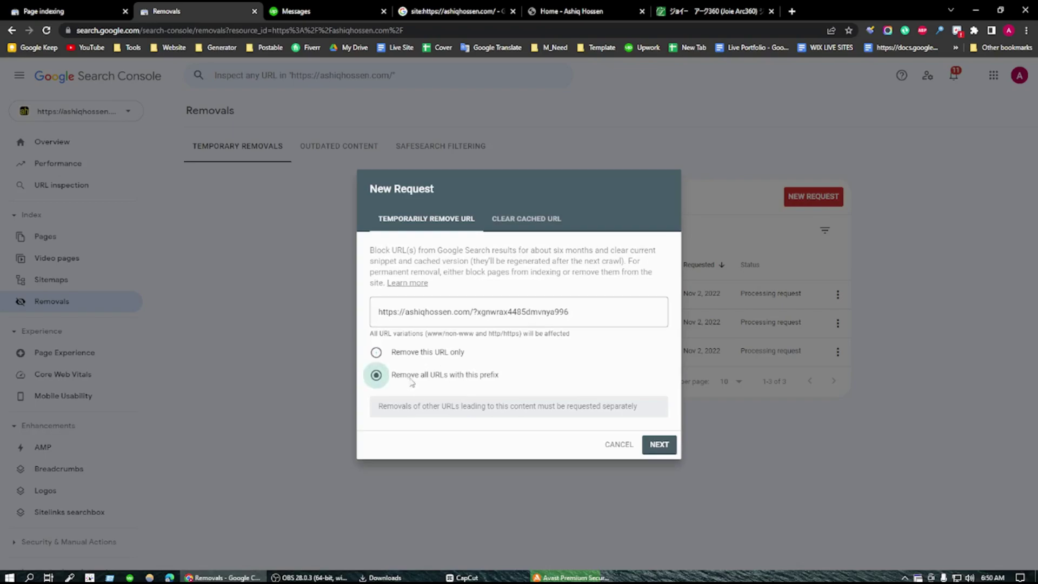
pyautogui.click(660, 446)
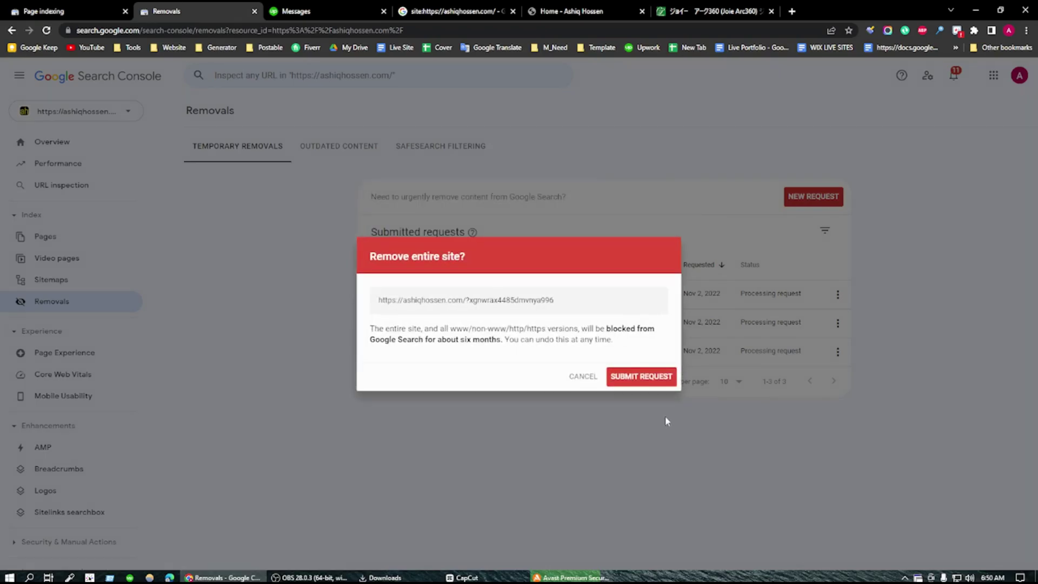
pyautogui.click(640, 380)
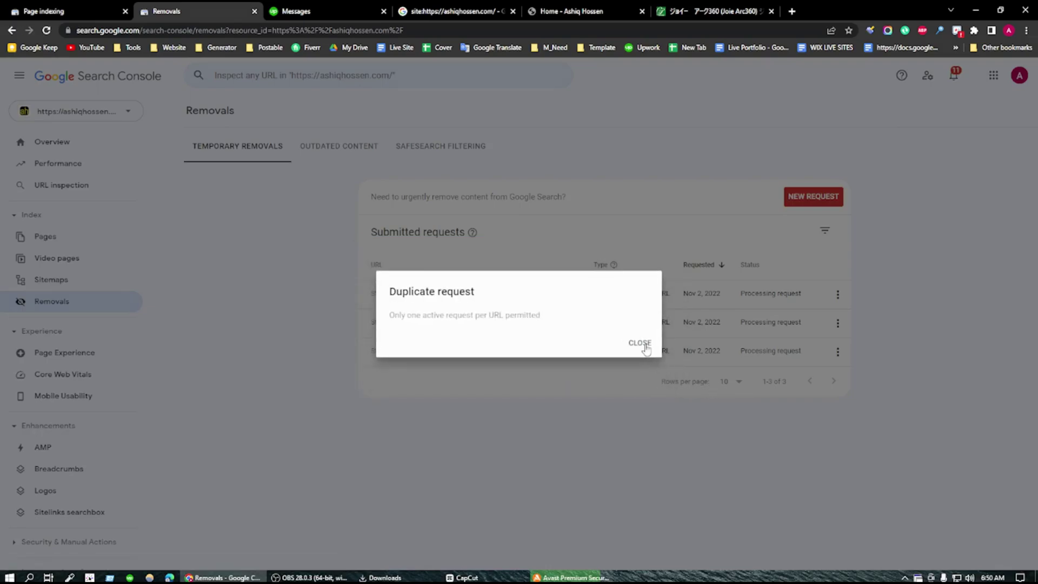
pyautogui.click(643, 344)
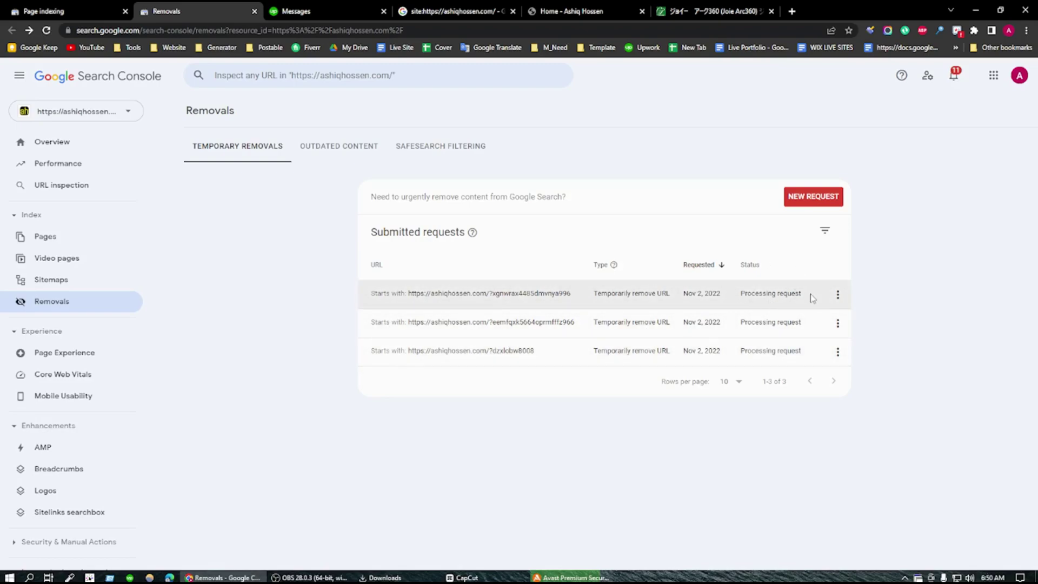
pyautogui.moveTo(811, 297); pyautogui.dragTo(734, 291)
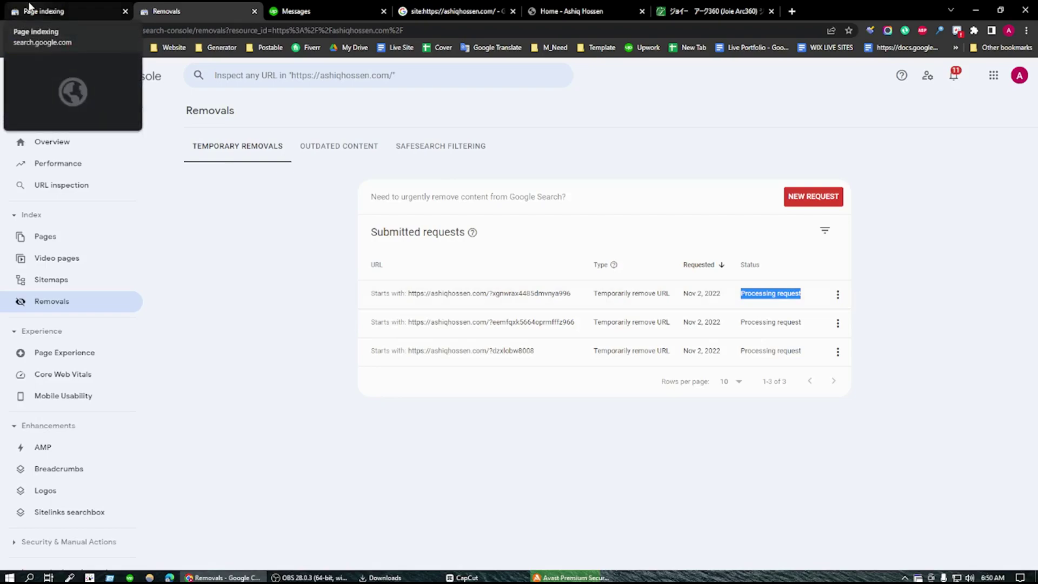
pyautogui.click(897, 378)
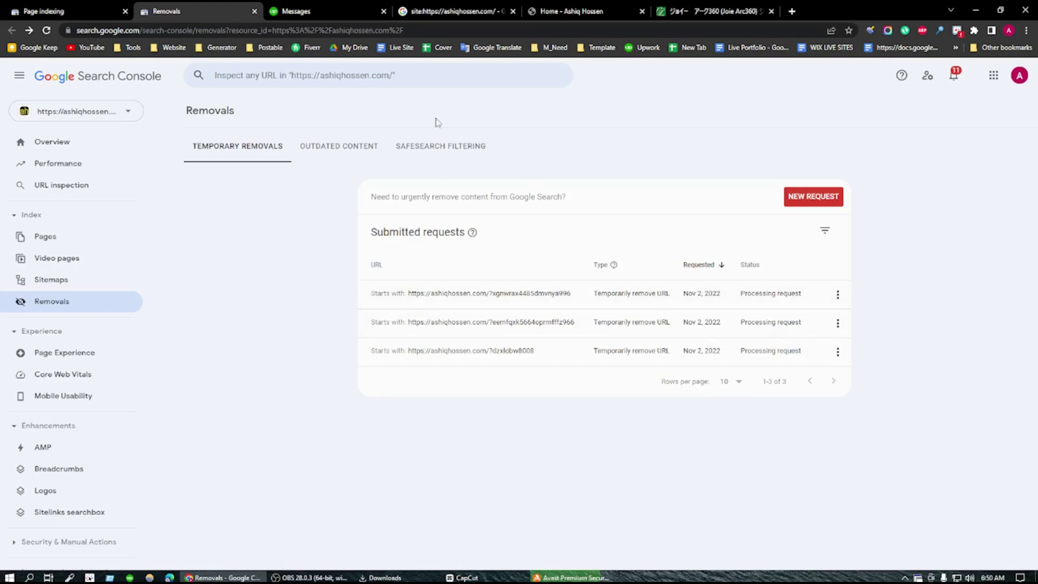
pyautogui.click(44, 10)
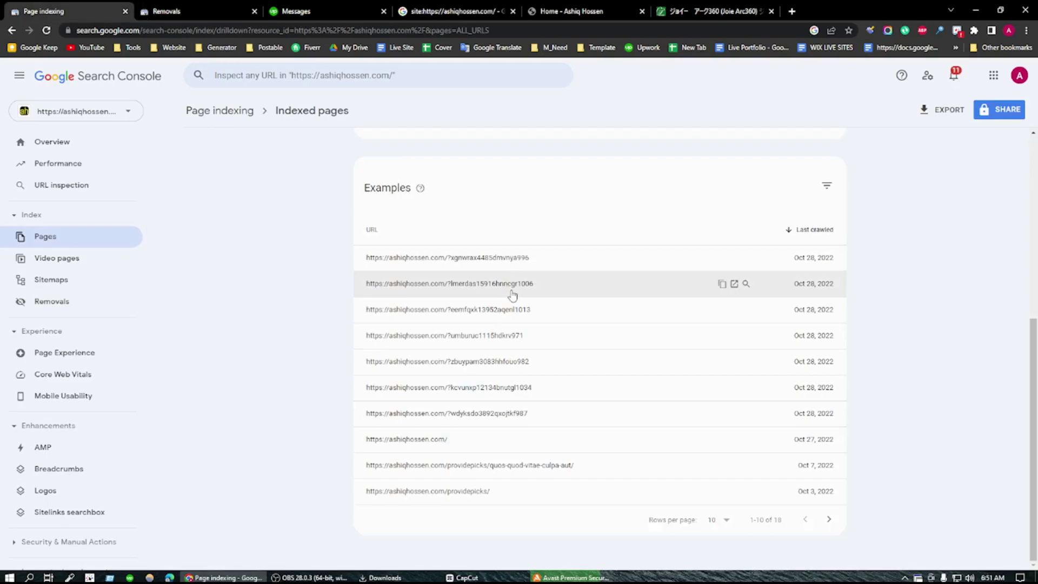
pyautogui.click(454, 11)
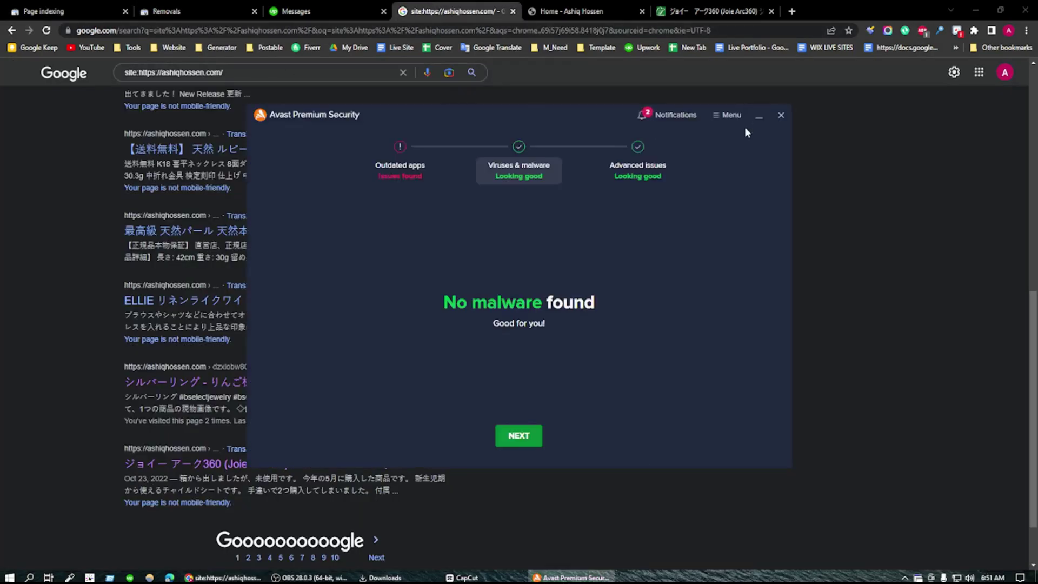
pyautogui.click(759, 116)
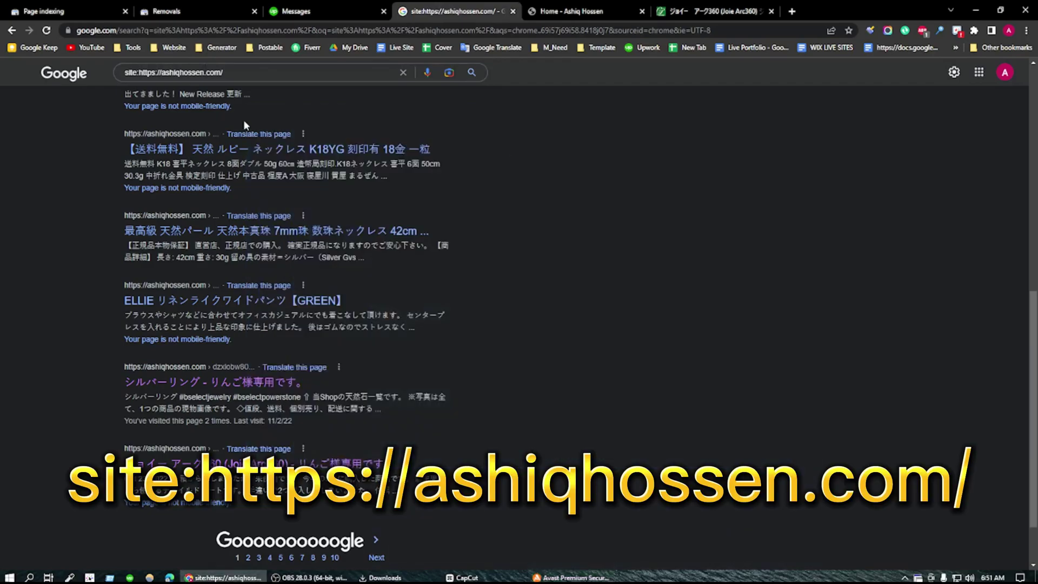
pyautogui.scroll(7, 184, 153)
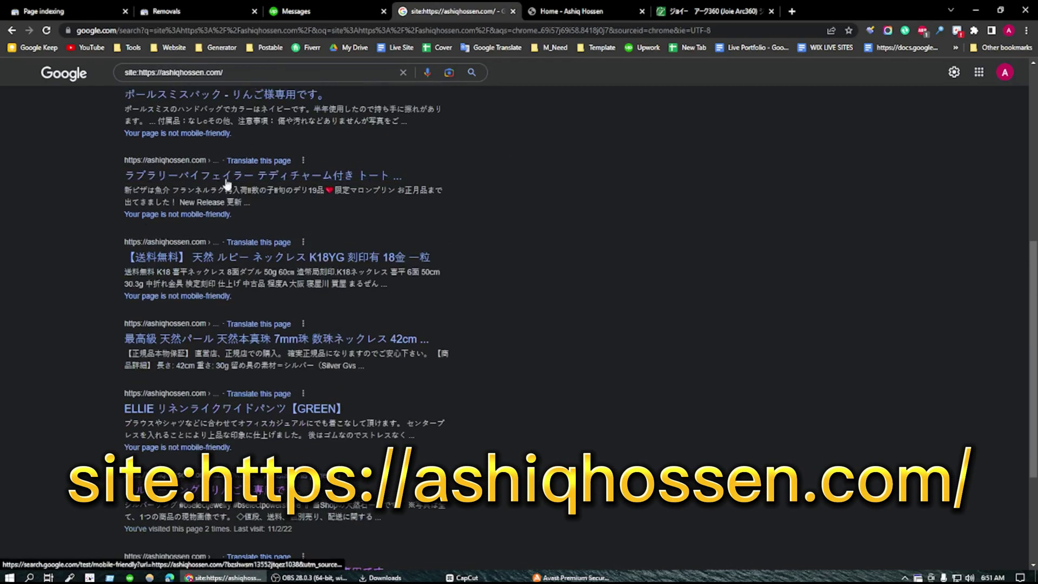
pyautogui.hotkey('ctrl', 'a')
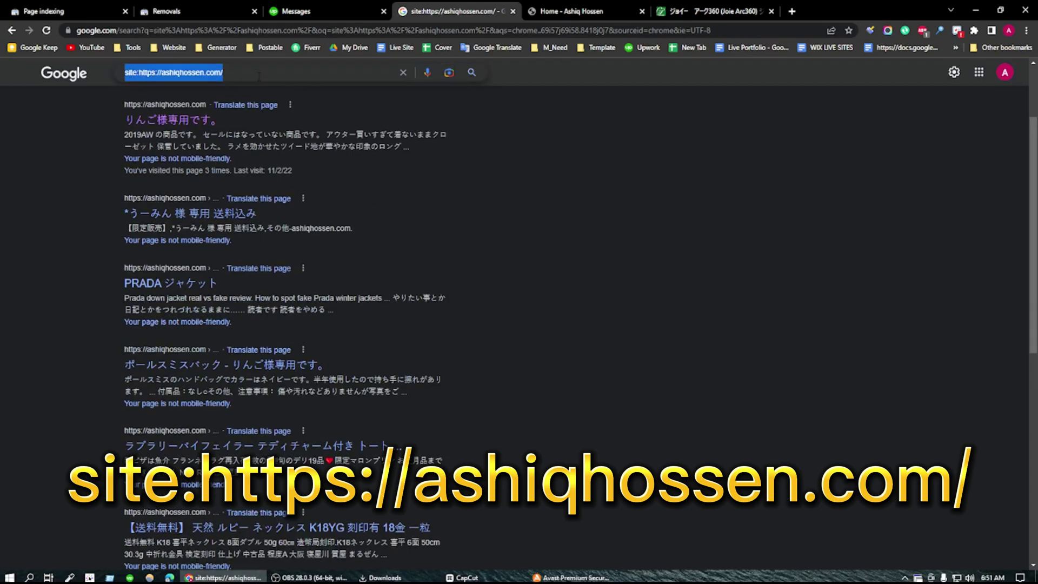
pyautogui.click(259, 76)
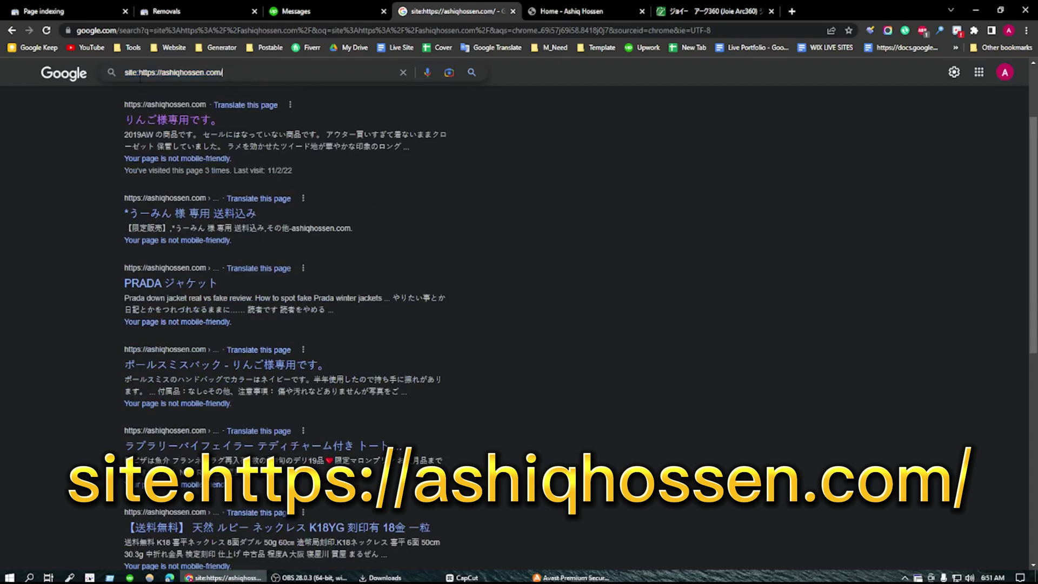